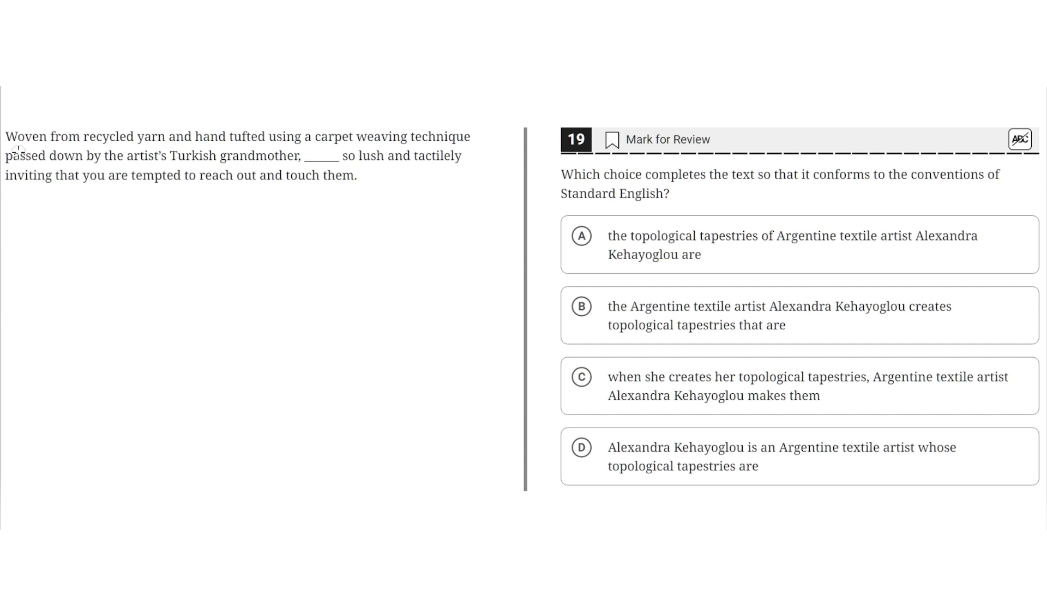
Highlight 'recycled yarn', 'a carpet weaving technique', the Turkish grandmother phrase, and 'tempted to reach out and touch them'.
drag(64, 146, 180, 142)
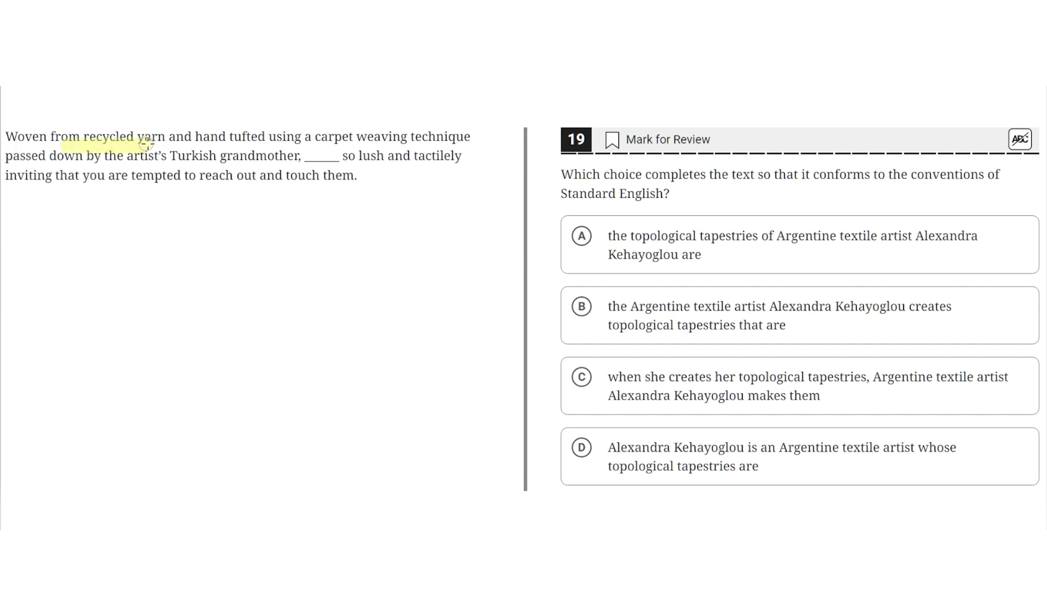
drag(295, 141, 459, 140)
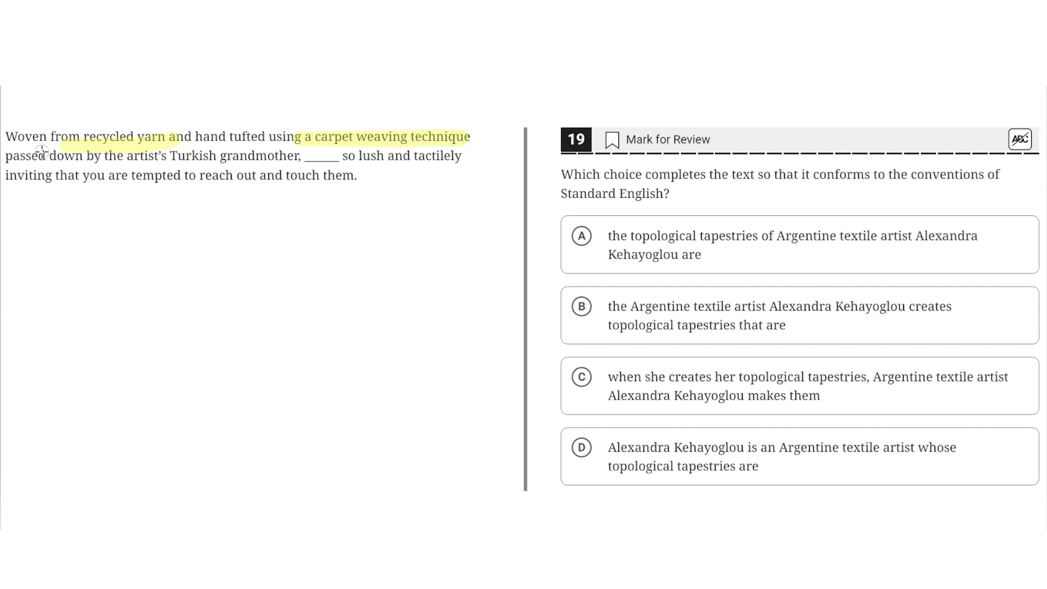
drag(127, 157, 446, 155)
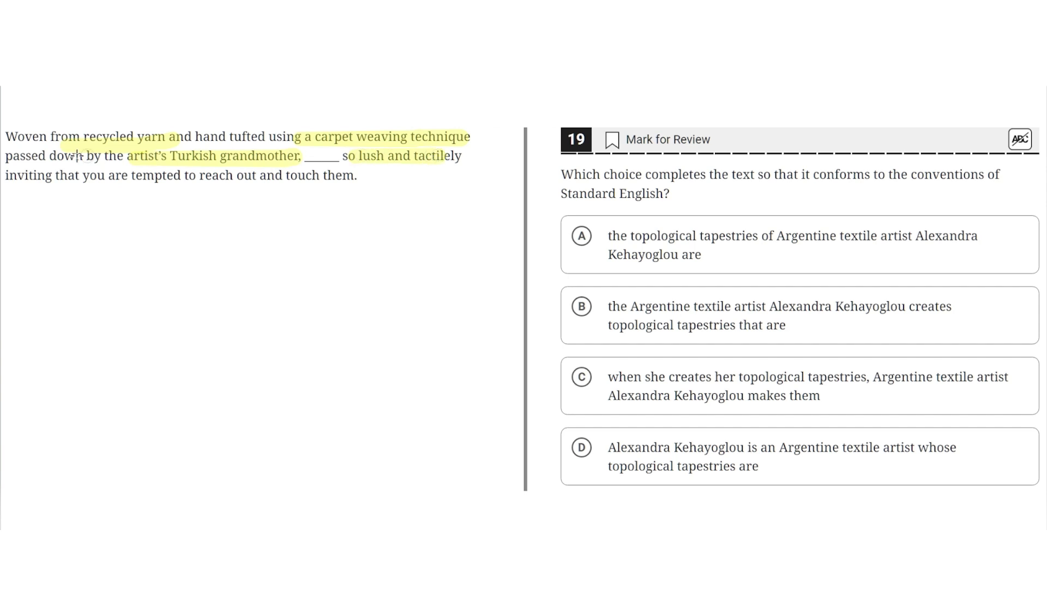
drag(141, 177, 360, 177)
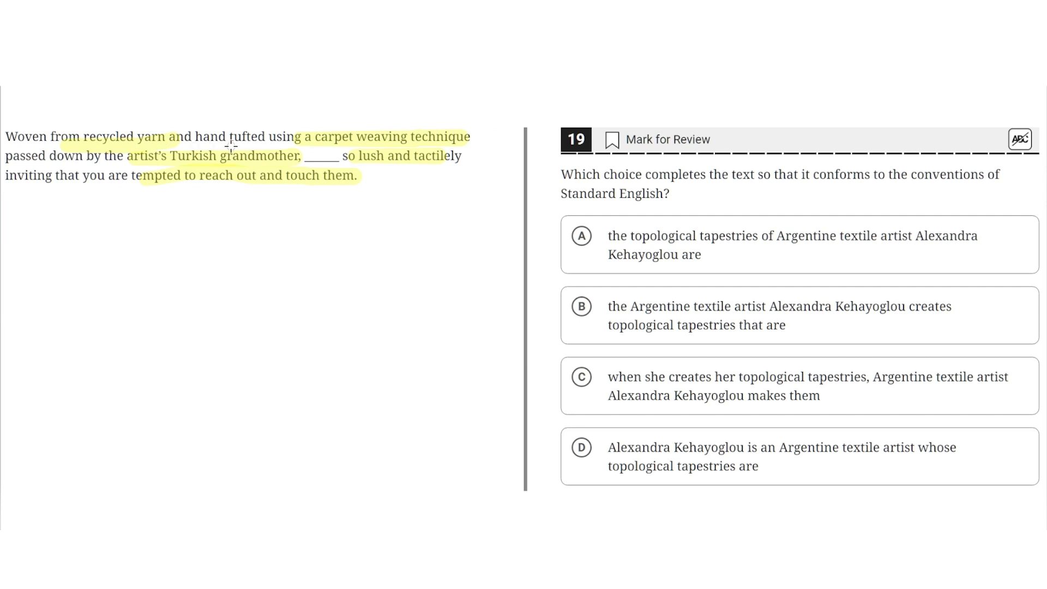
Draw a red X beside answer choice B.
mouse_move(550, 296)
mouse_down()
mouse_move(532, 329)
mouse_move(557, 325)
mouse_up()
click(531, 298)
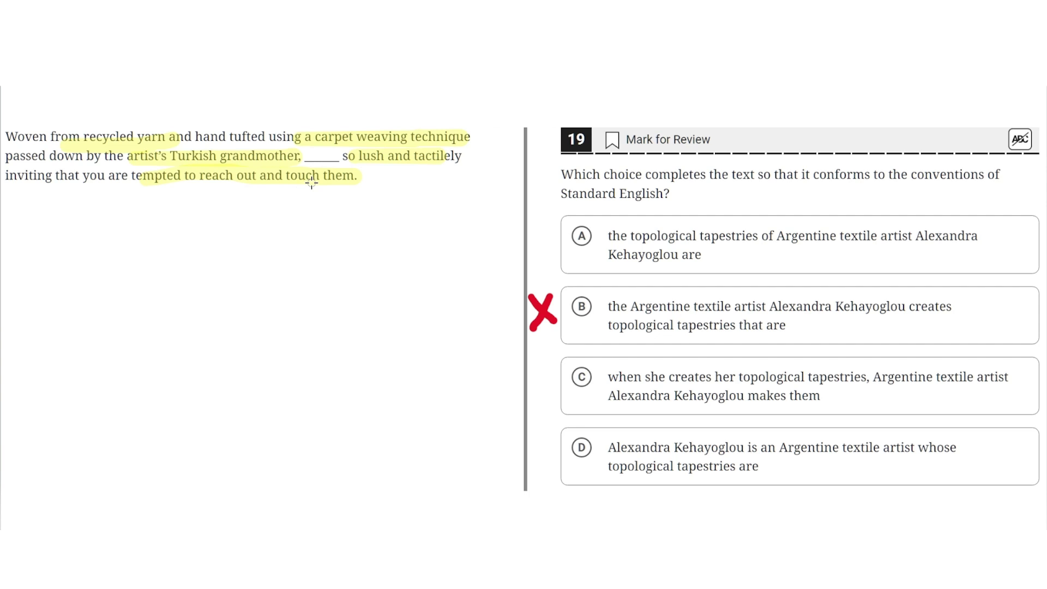
Draw red X marks beside answer choices C and D.
mouse_move(556, 364)
mouse_down()
mouse_move(537, 402)
mouse_move(554, 404)
mouse_up()
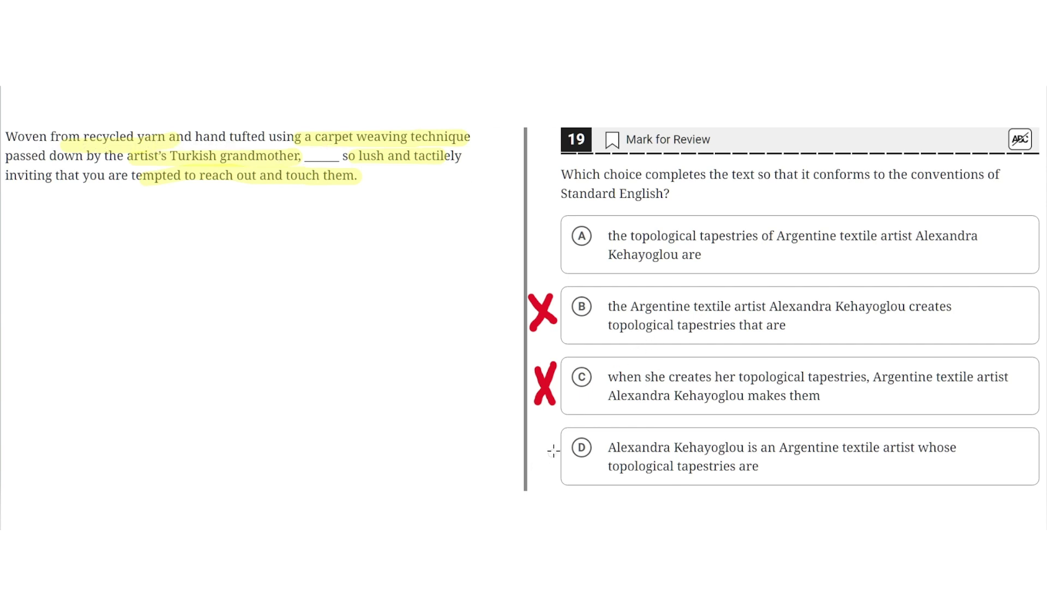
drag(558, 427, 536, 473)
drag(533, 432, 556, 469)
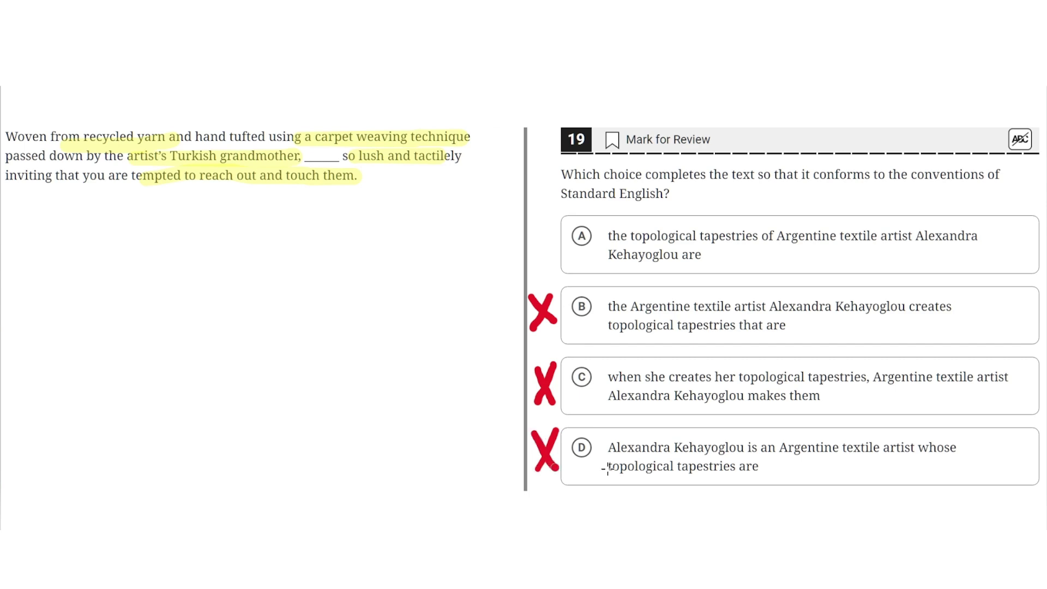